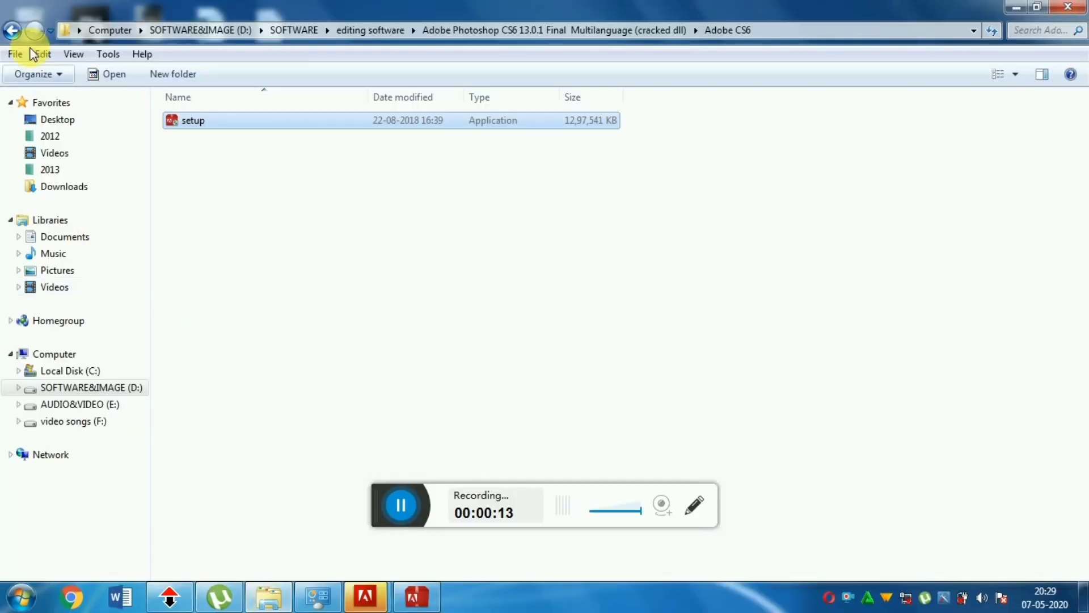
- Go back to the Adobe Photoshop CS6 13.0.1 package folder and open its cracked dll subfolder
left_click(15, 32)
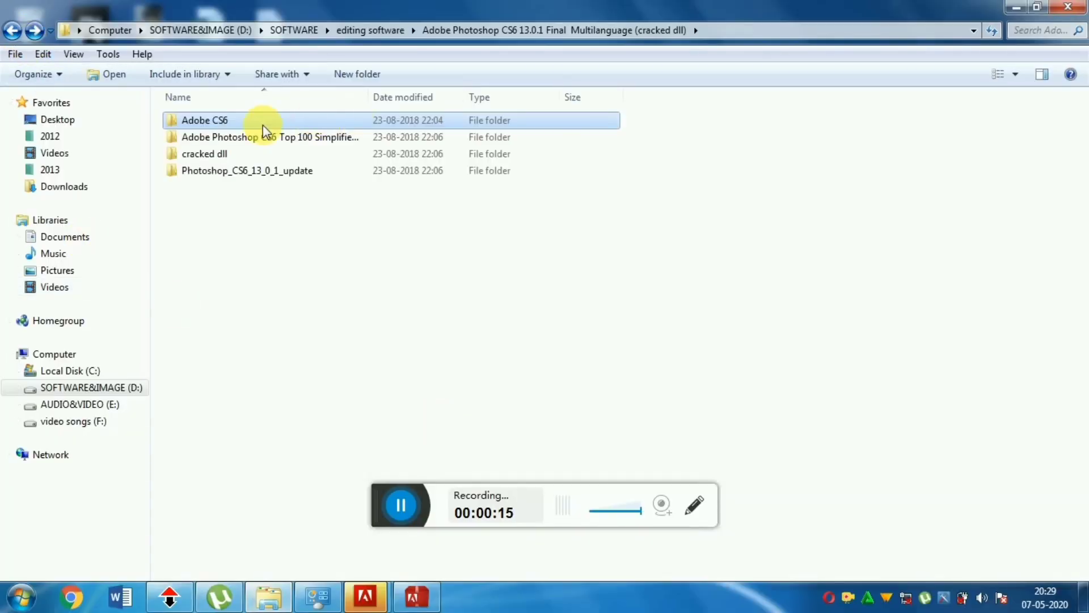
double_click(229, 154)
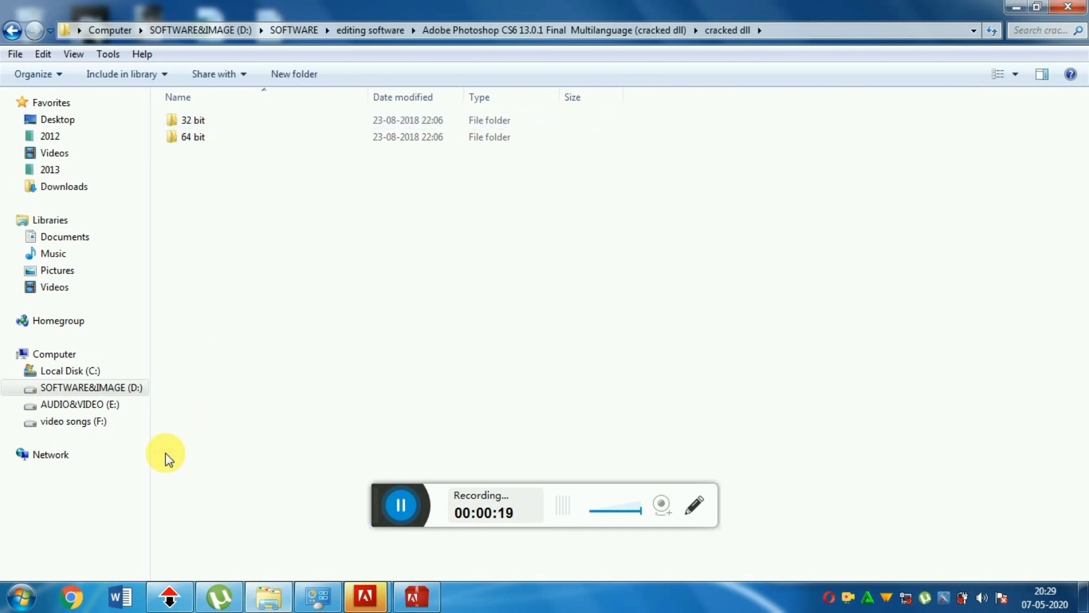
- Check in the computer's system properties whether Windows is 32-bit or 64-bit, and close the properties window
right_click(76, 361)
left_click(127, 536)
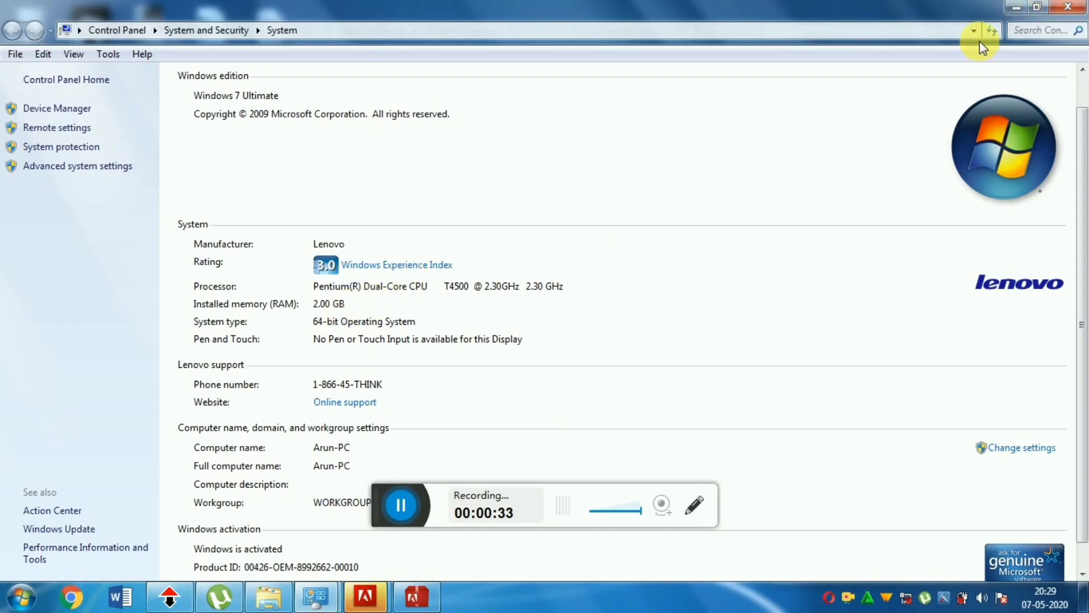
left_click(1069, 8)
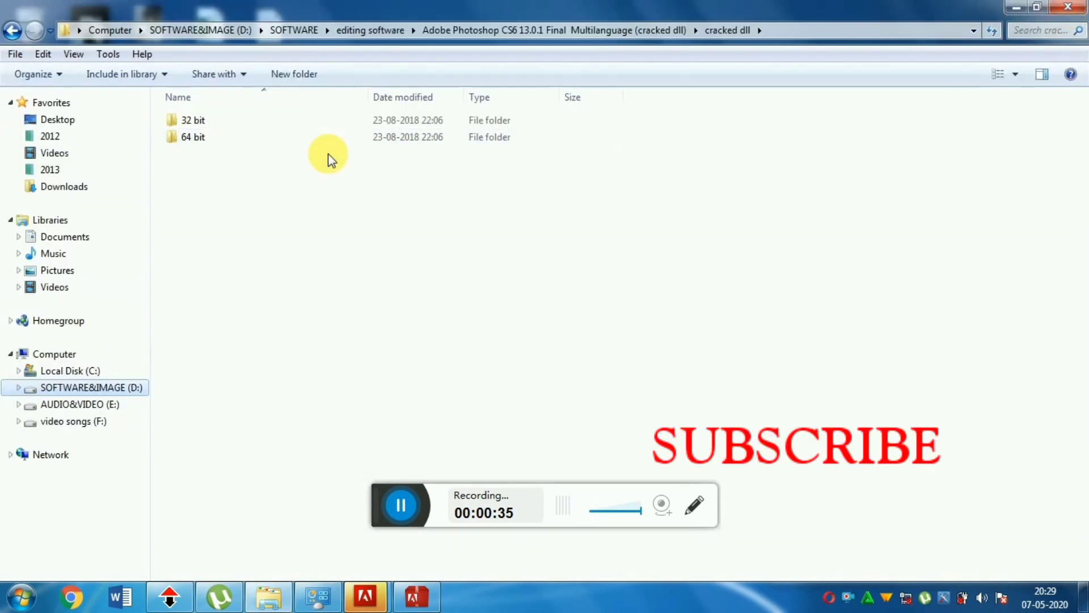
- Copy amtlib.dll from the 64 bit subfolder
double_click(213, 139)
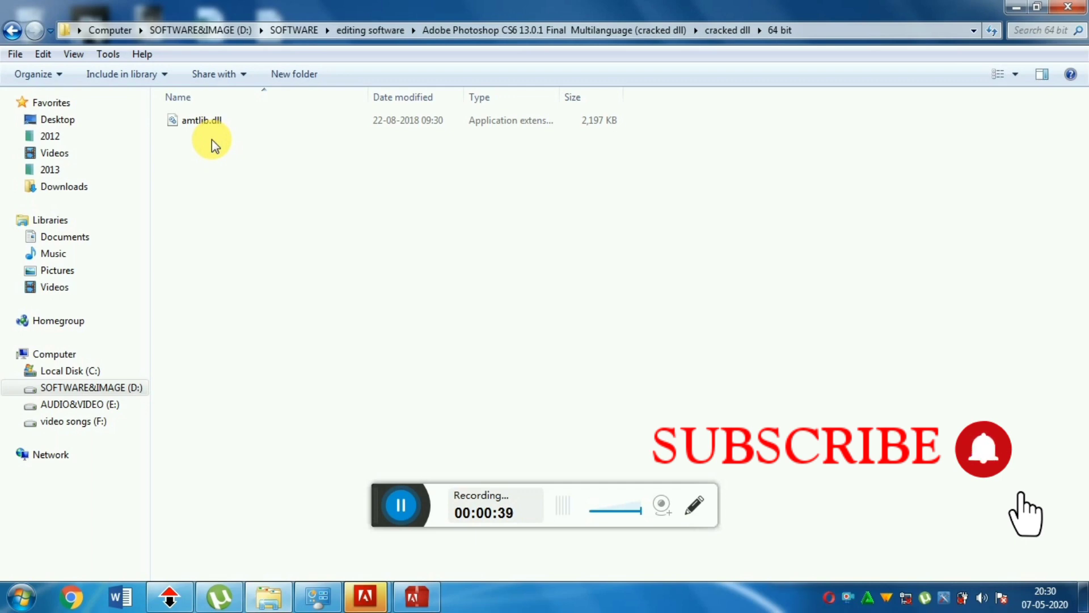
right_click(213, 128)
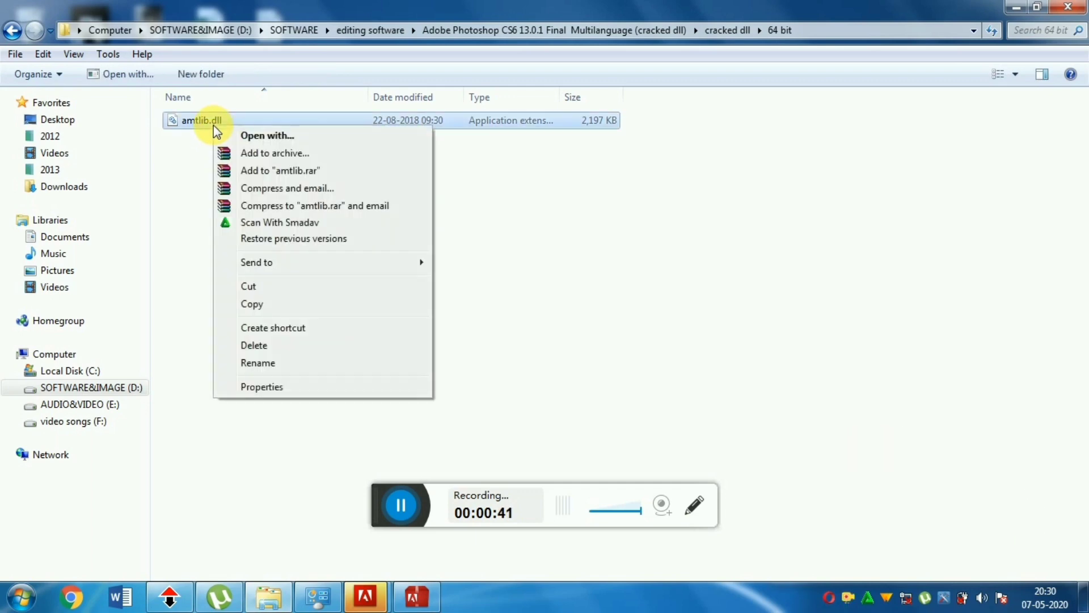
left_click(271, 309)
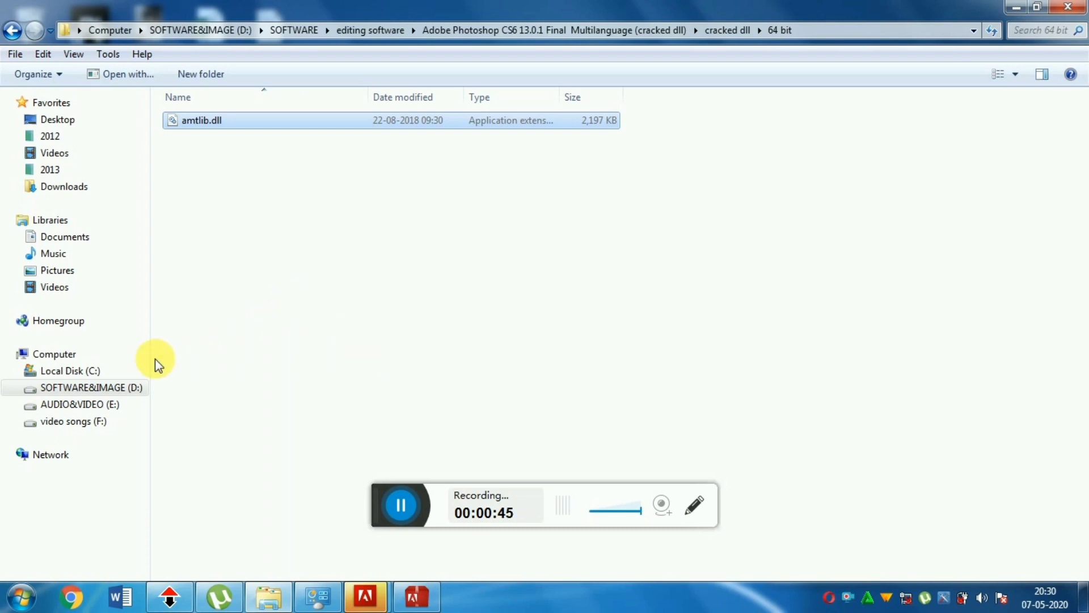
- Open the Adobe Photoshop CS6 (64 Bit) folder under Program Files\Adobe on Local Disk (C:)
left_click(91, 375)
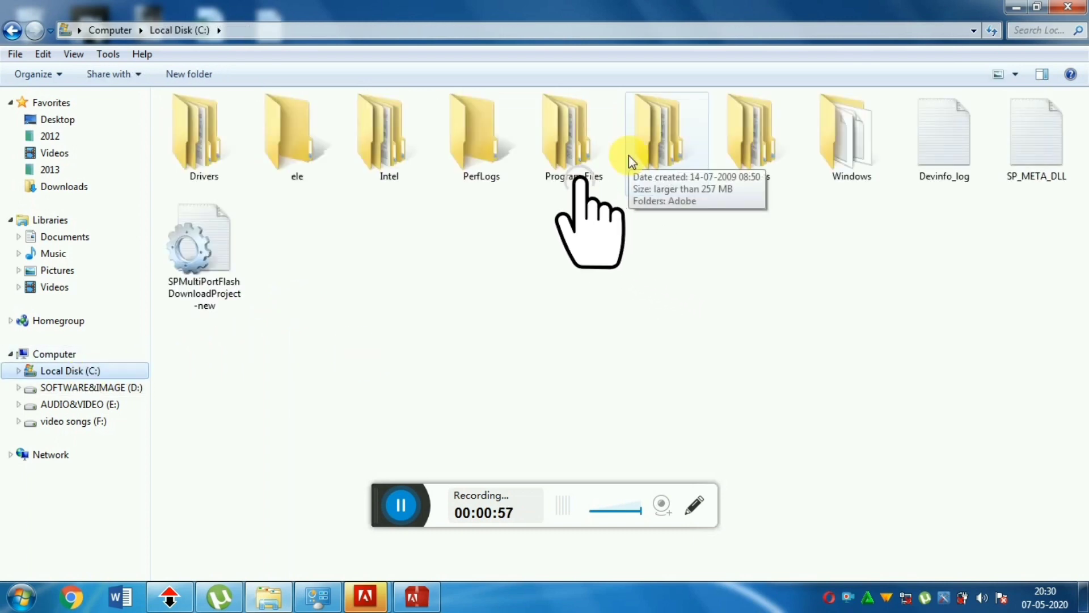
left_click(578, 161)
double_click(578, 161)
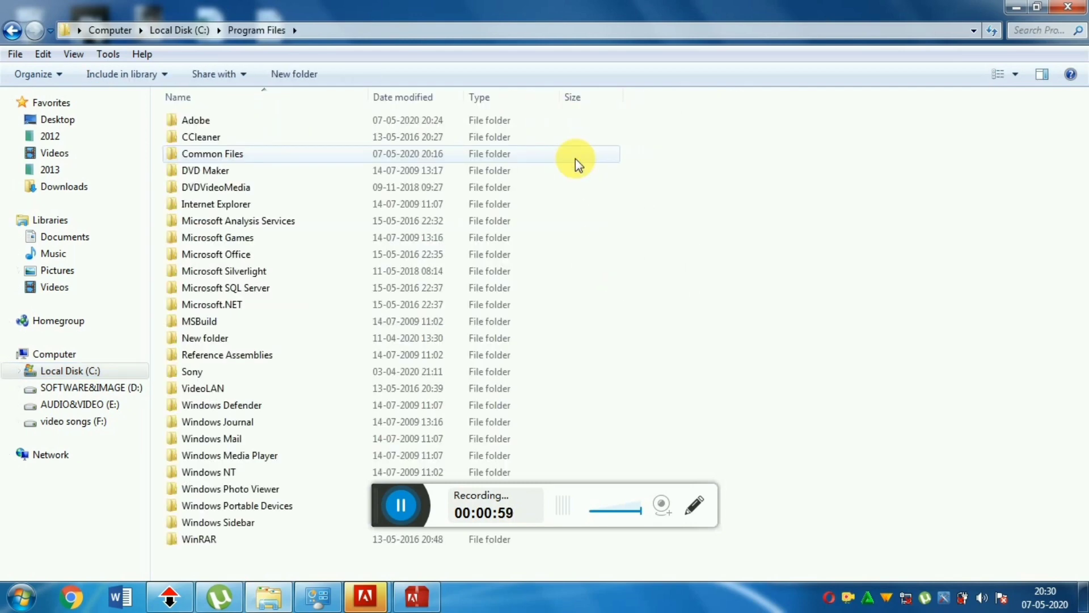
double_click(310, 122)
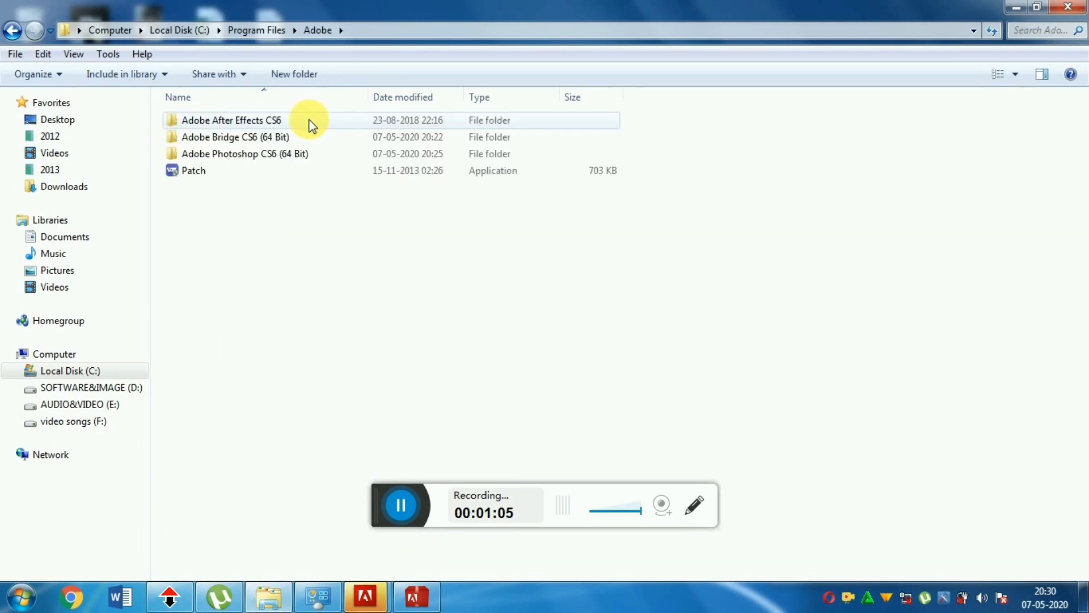
double_click(320, 161)
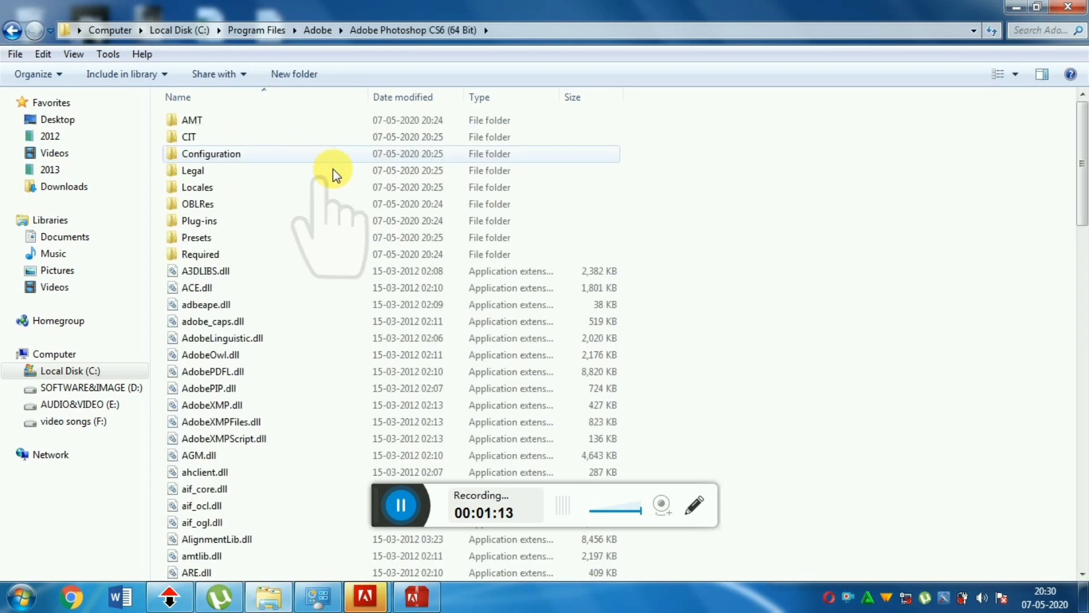
- Paste the copied 64-bit amtlib.dll into this folder, replacing the existing file and granting administrator permission
right_click(802, 194)
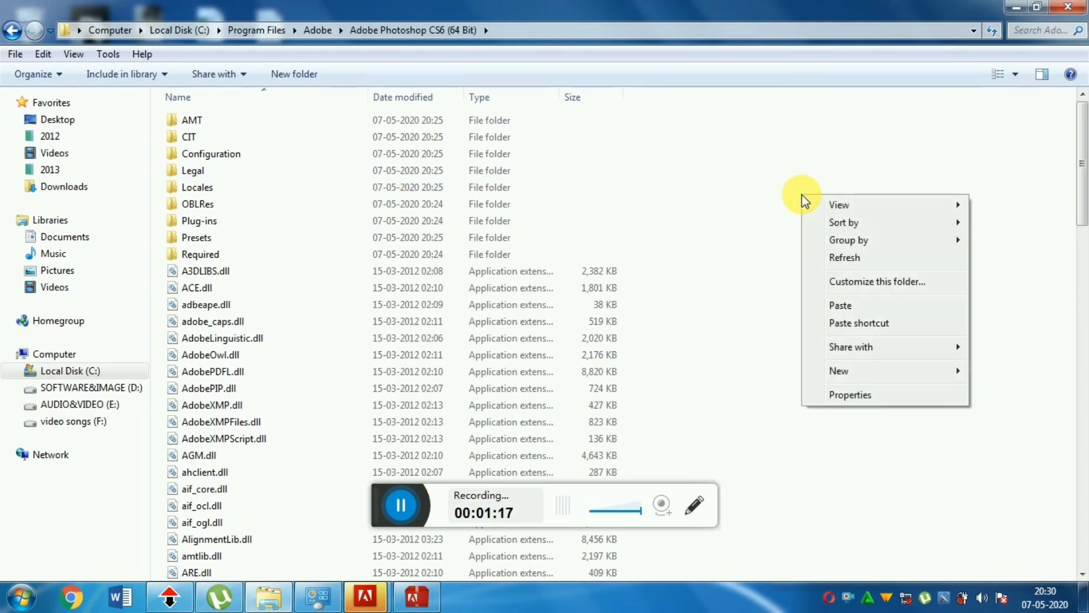
left_click(842, 306)
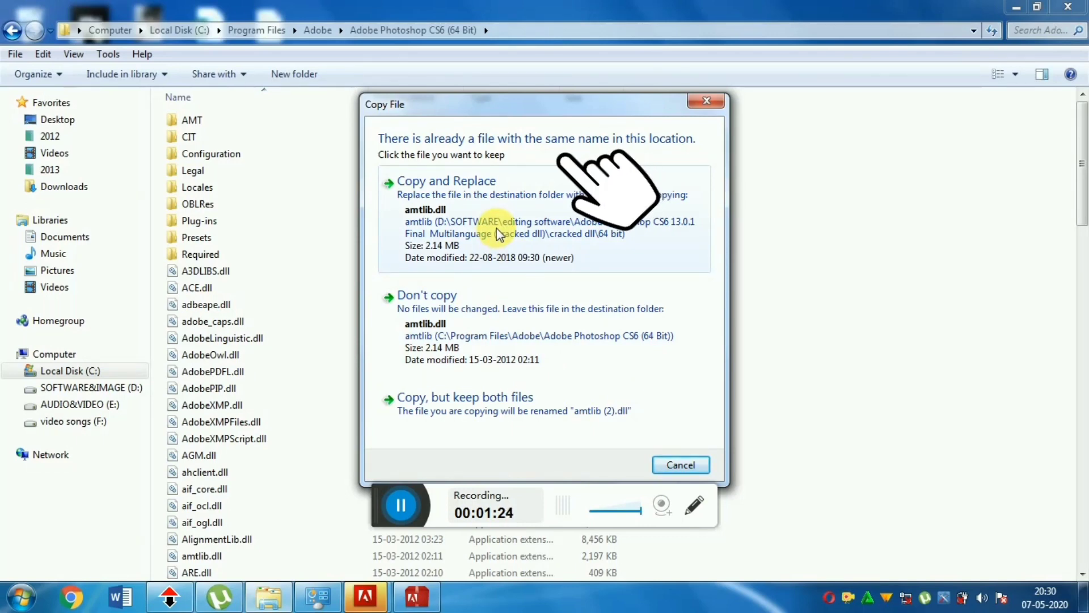
left_click(468, 211)
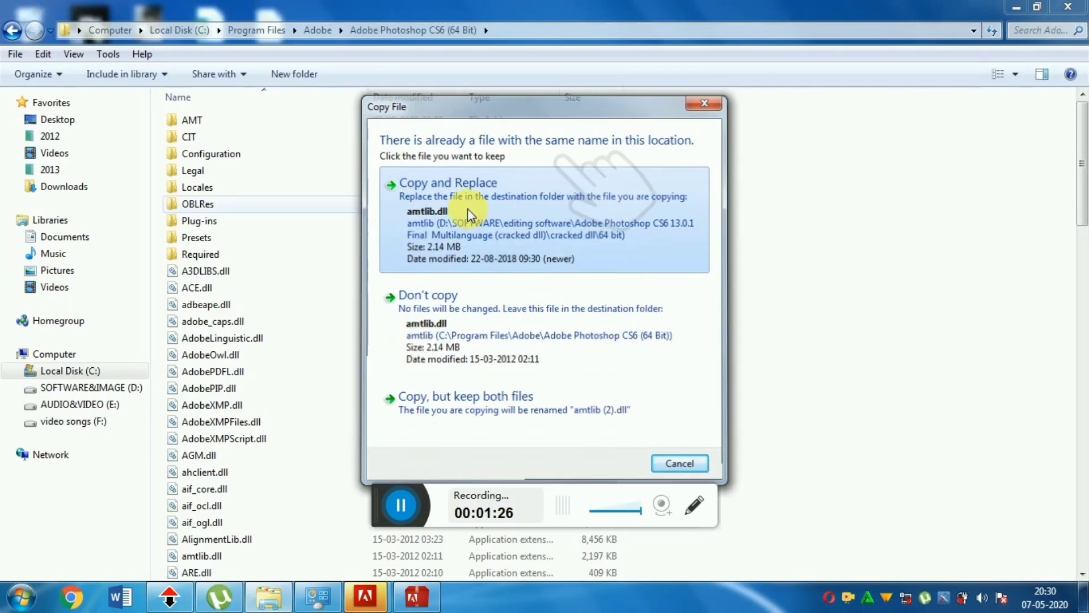
left_click(525, 362)
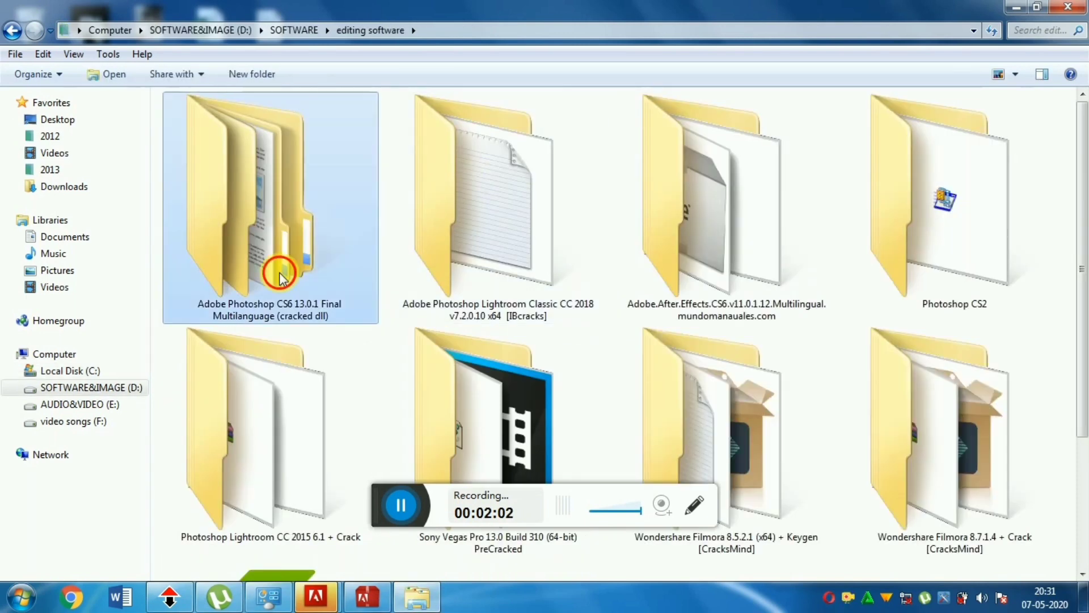
- Copy amtlib.dll from the 32 bit subfolder of cracked dll in the Adobe Photoshop CS6 13.0.1 package folder
double_click(275, 267)
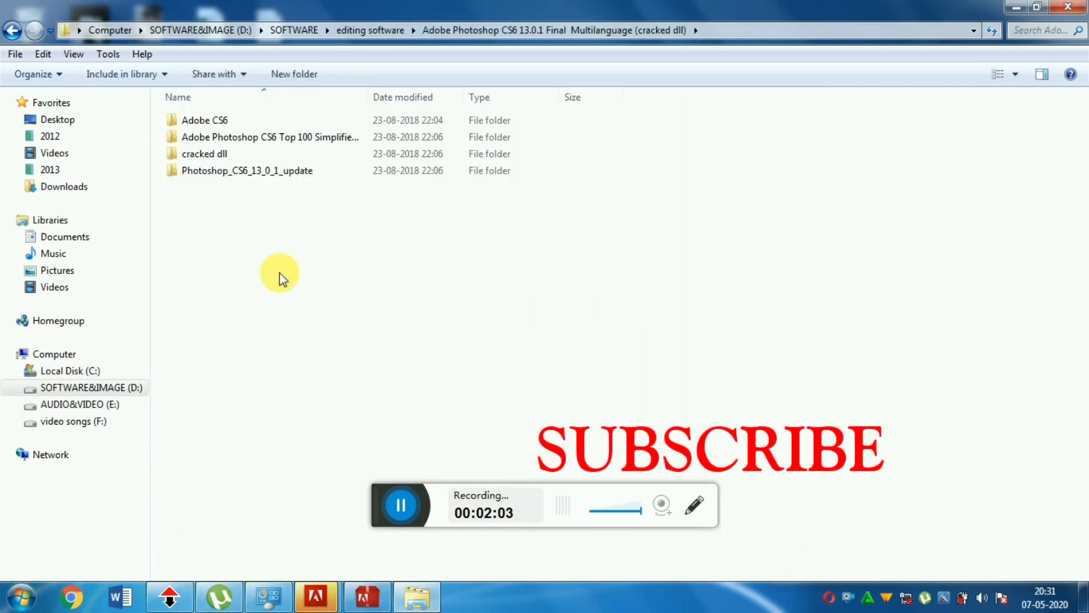
double_click(268, 158)
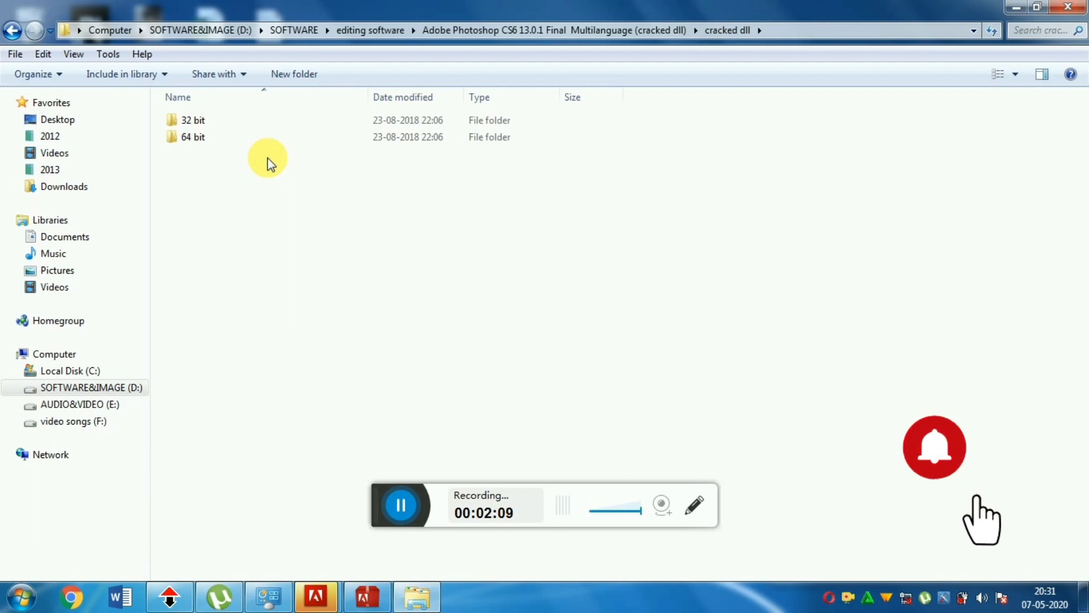
left_click(244, 125)
double_click(243, 125)
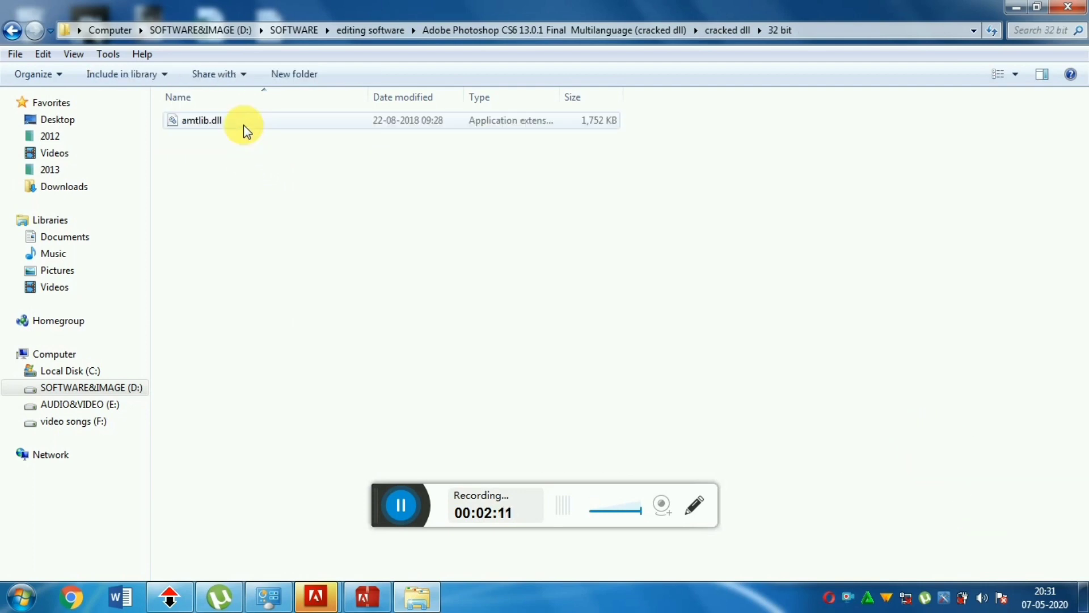
left_click(243, 120)
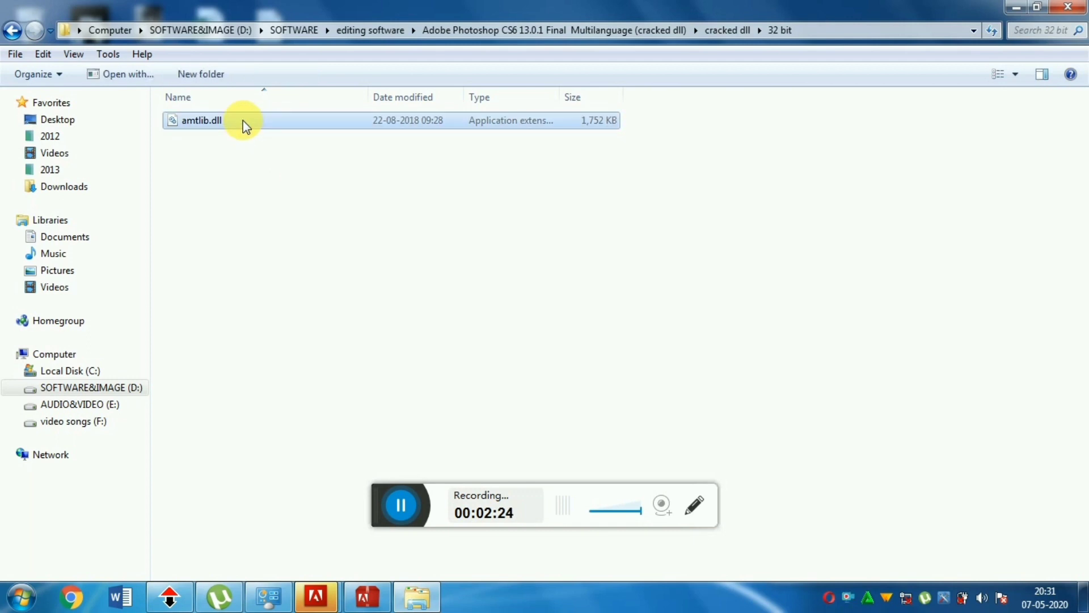
right_click(243, 120)
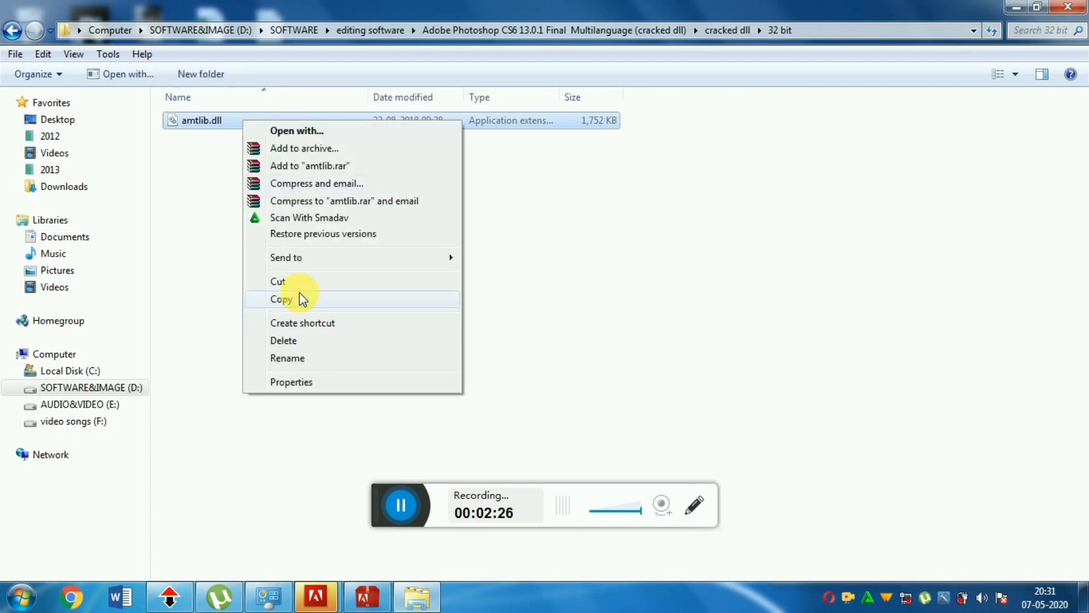
left_click(363, 301)
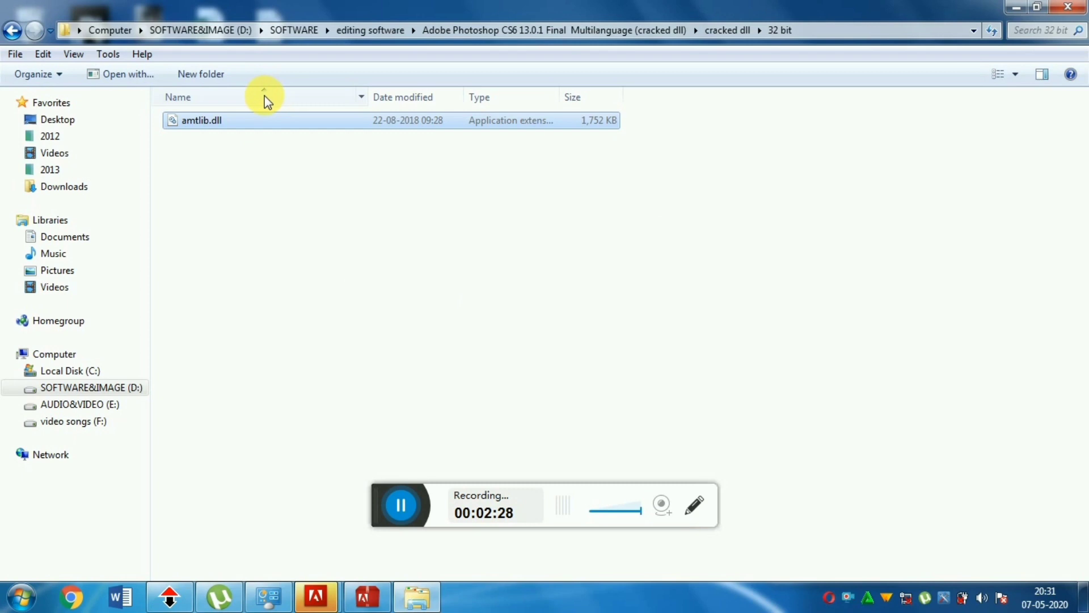
- Open the Adobe Photoshop CS6 folder under Program Files (x86)\Adobe on Local Disk (C:)
left_click(106, 374)
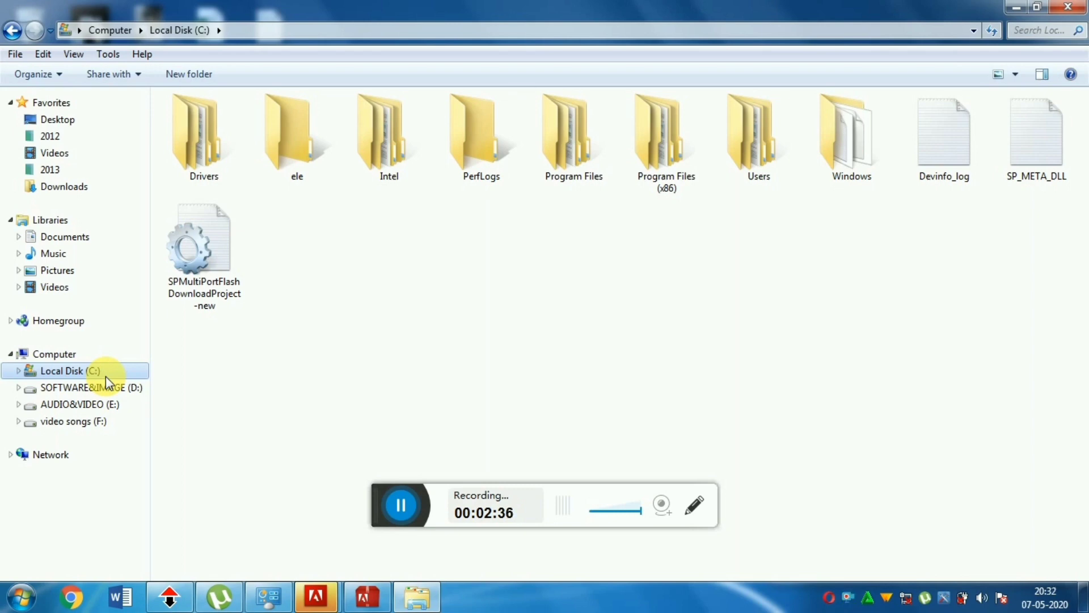
double_click(684, 165)
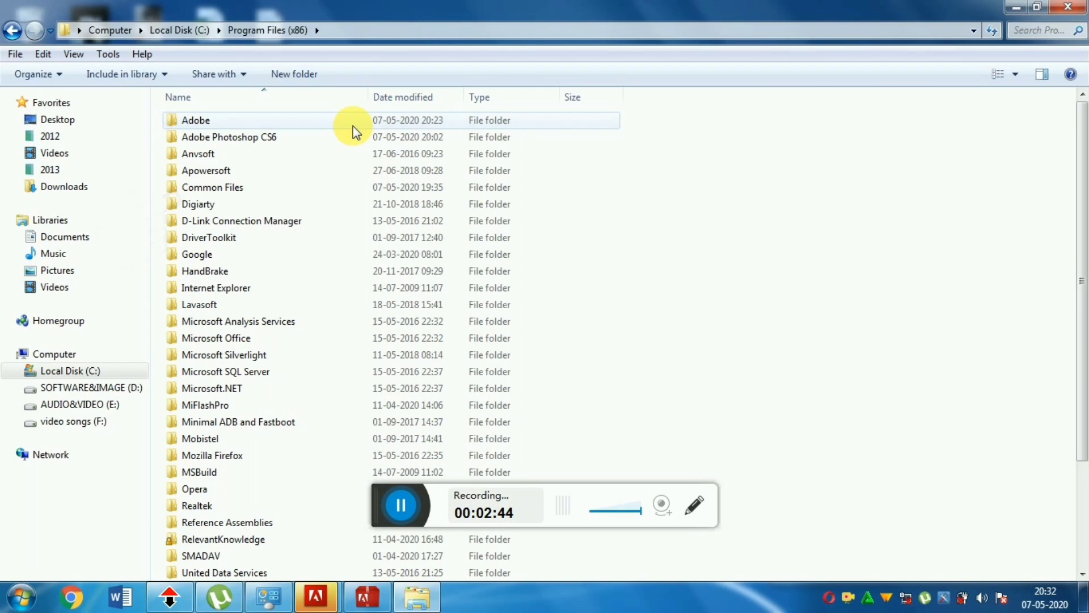
double_click(353, 126)
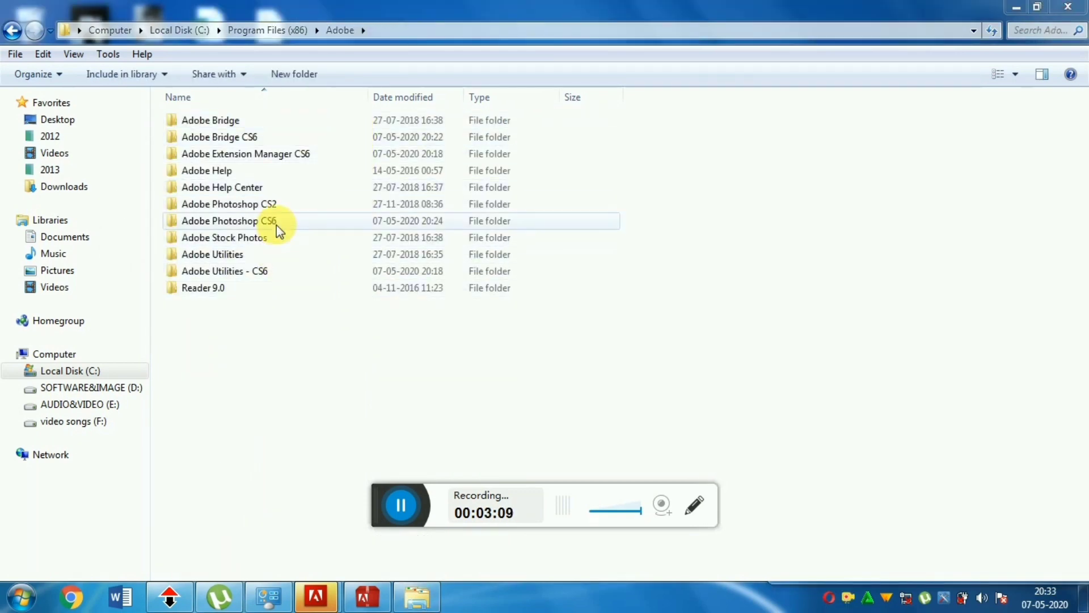
left_click(277, 224)
double_click(277, 225)
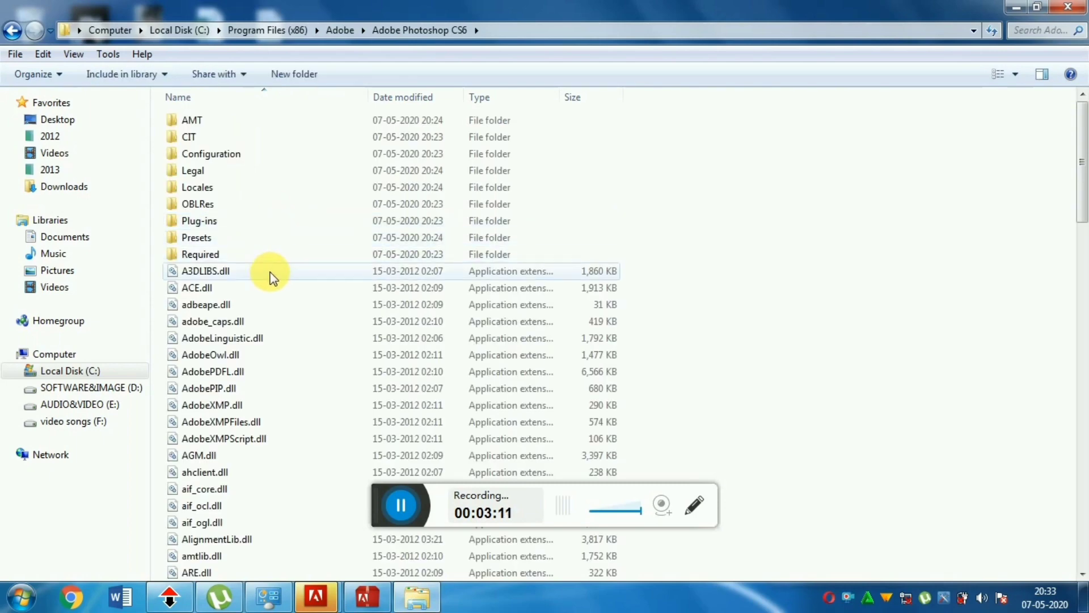
- Paste the copied 32-bit amtlib.dll into this folder, replacing the existing file and granting administrator permission
right_click(678, 249)
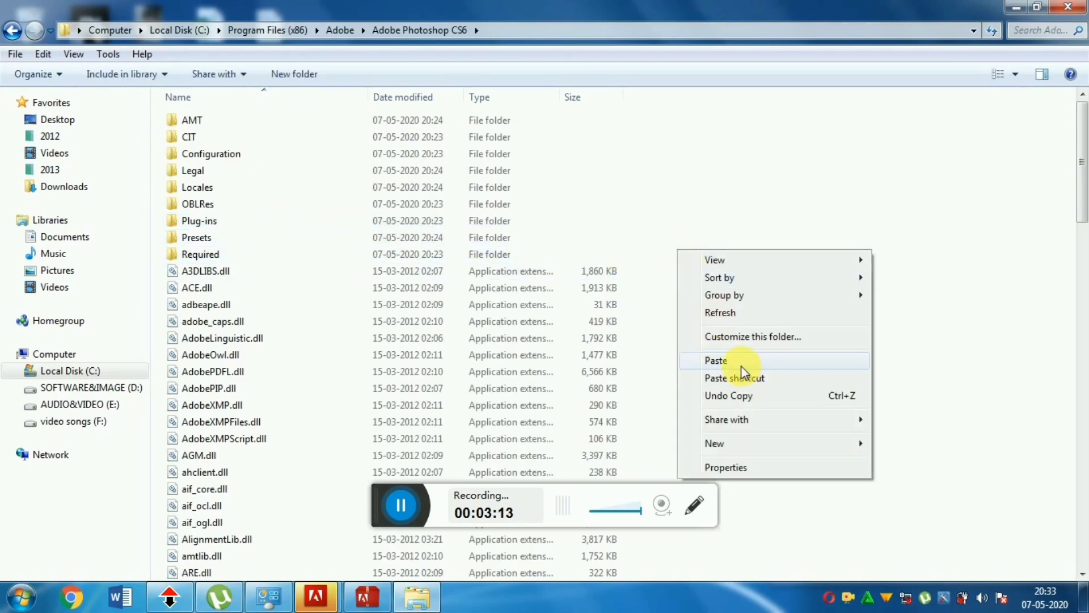
left_click(737, 361)
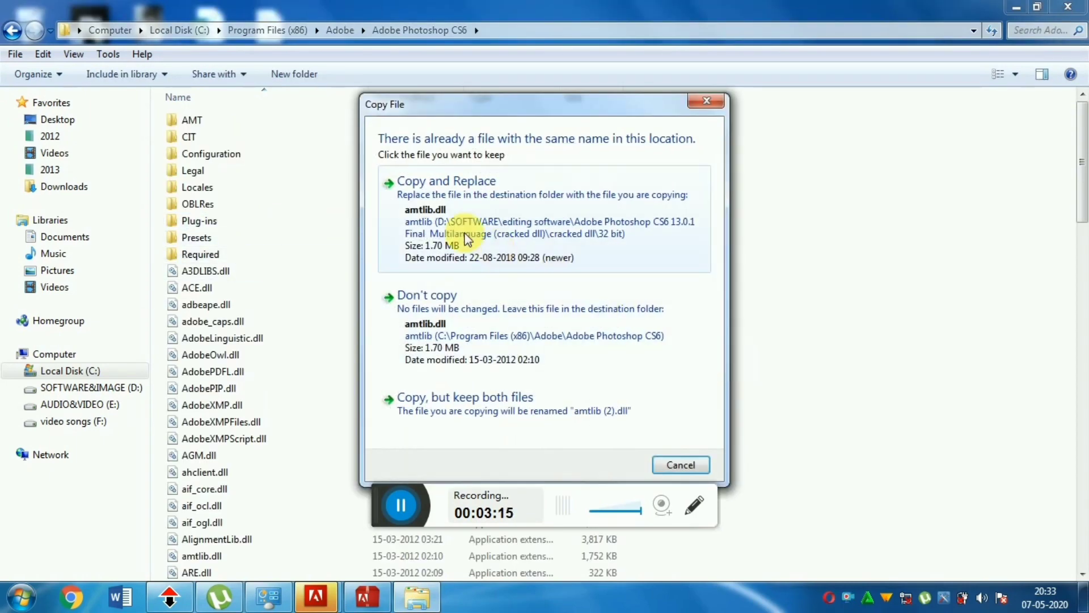
left_click(466, 239)
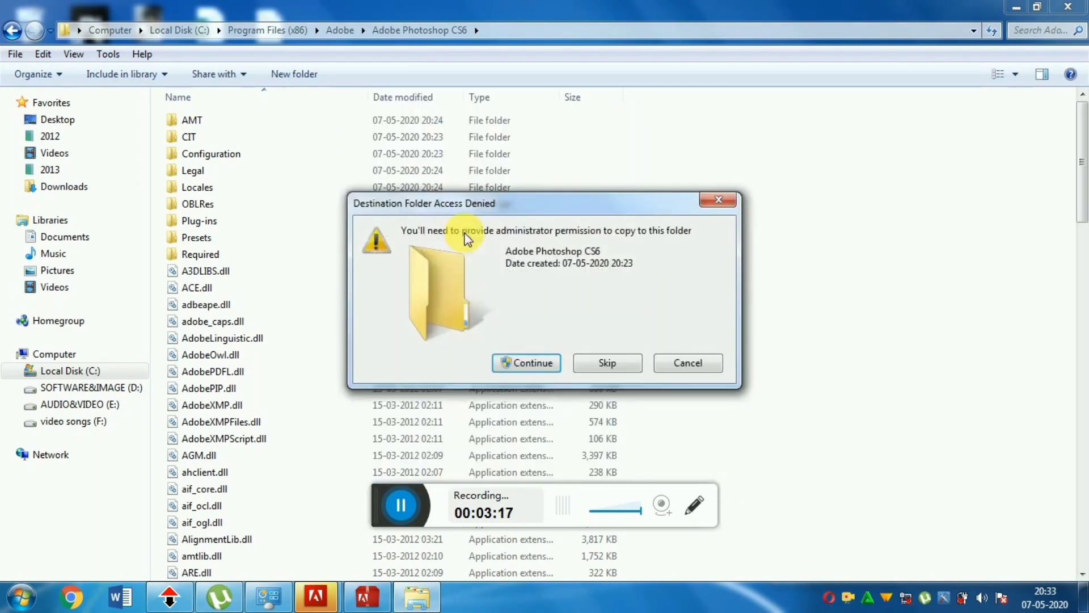
left_click(527, 363)
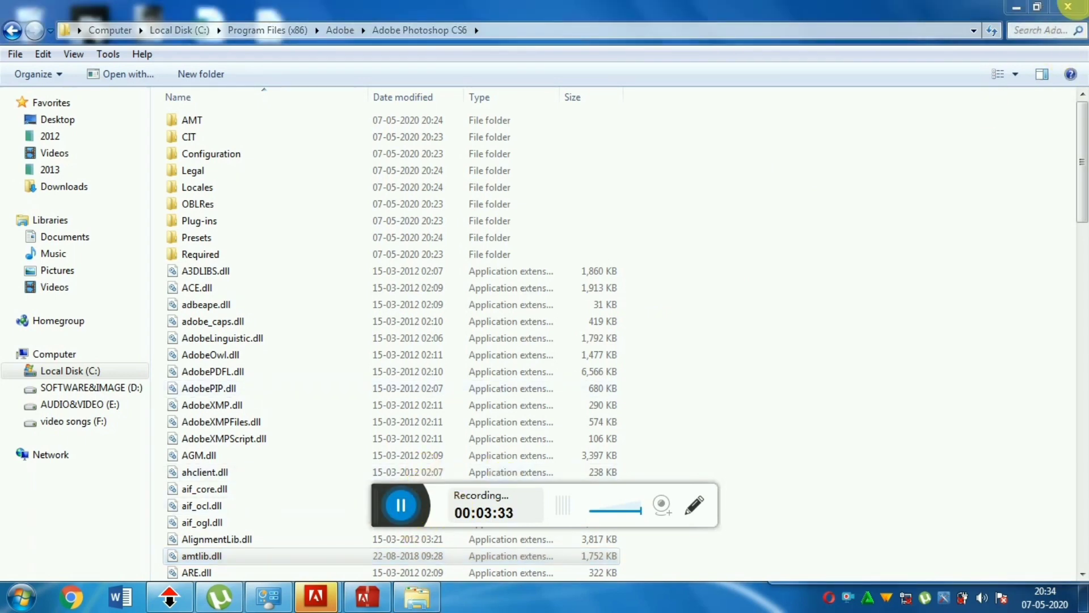
- Close the folder window, the Photoshop Extended Trial window and the setup language dialog
left_click(1074, 6)
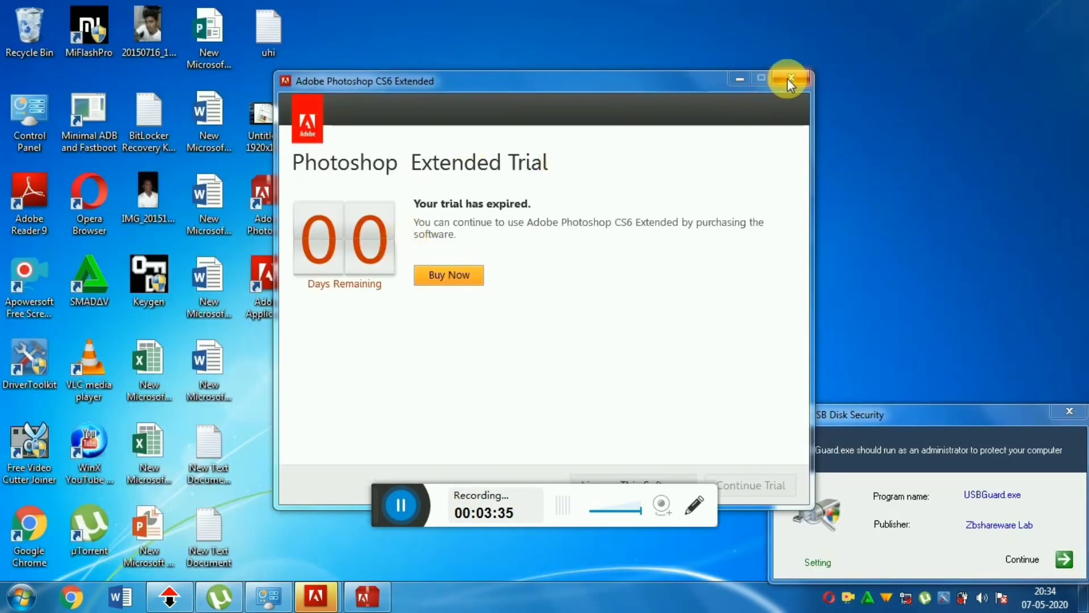
left_click(799, 76)
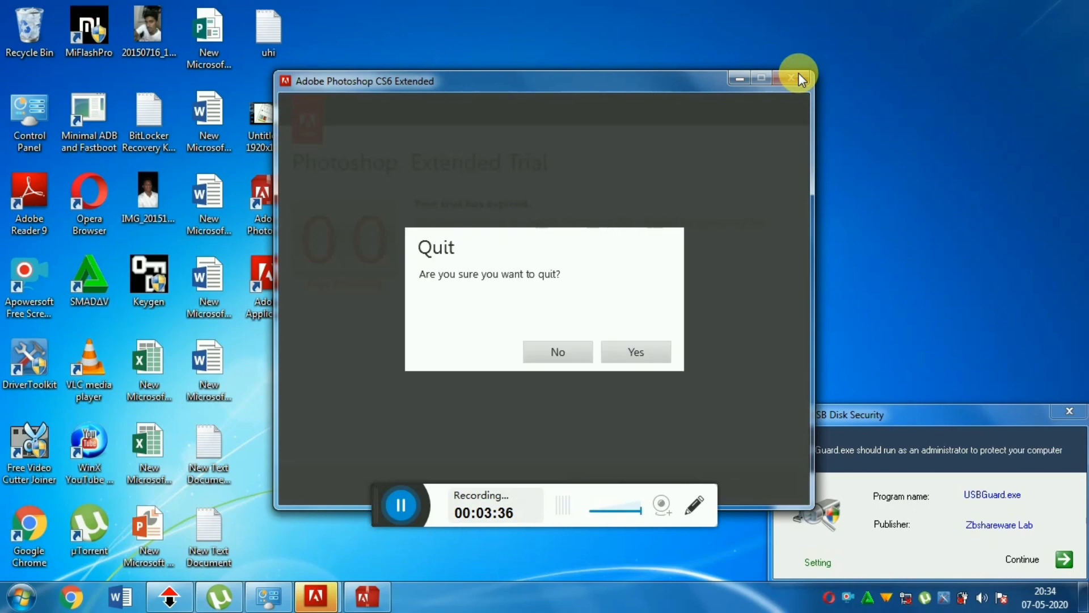
left_click(636, 353)
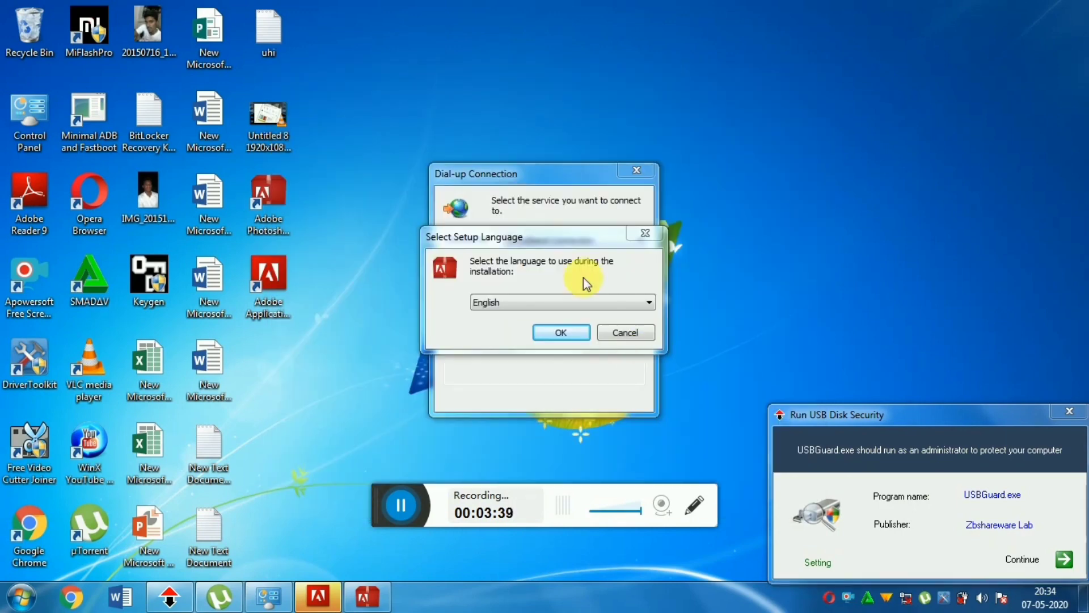
left_click(625, 331)
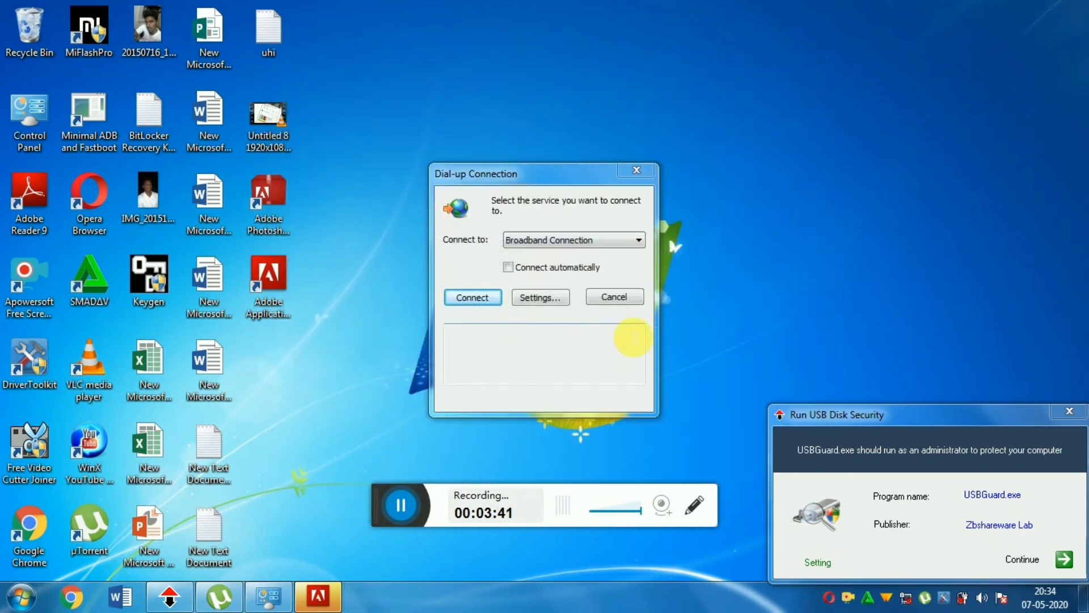
right_click(740, 185)
left_click(774, 229)
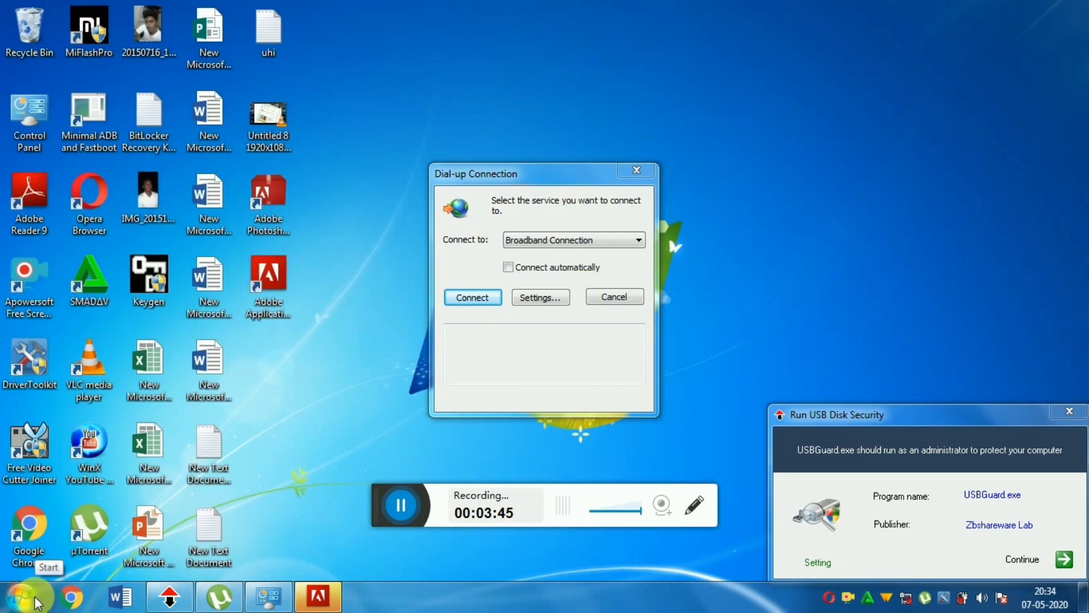
- Launch Adobe Photoshop CS6 and dismiss the display driver warning
left_click(37, 603)
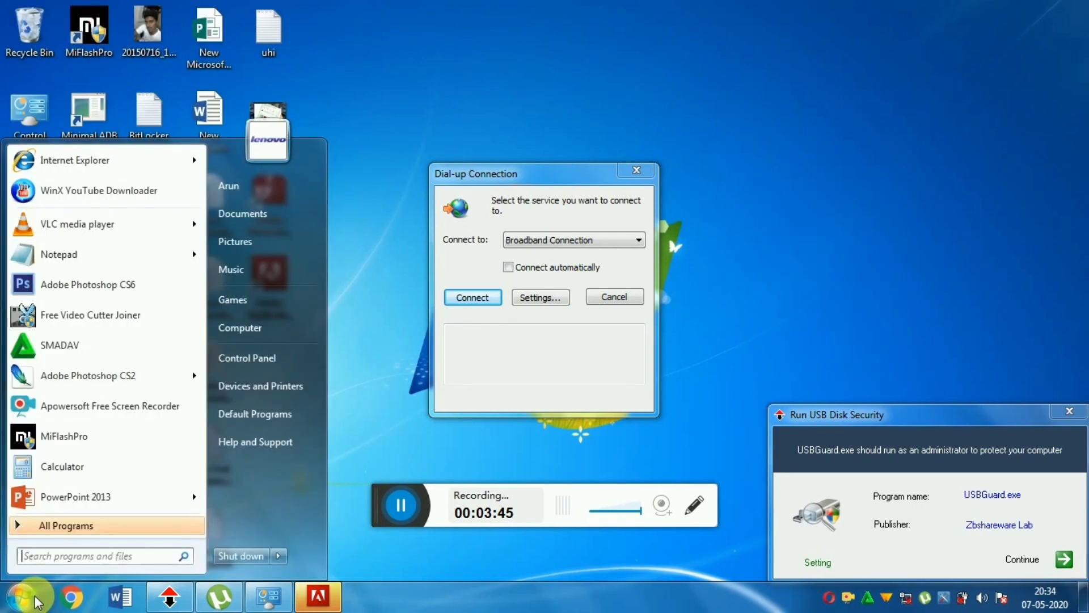
left_click(120, 289)
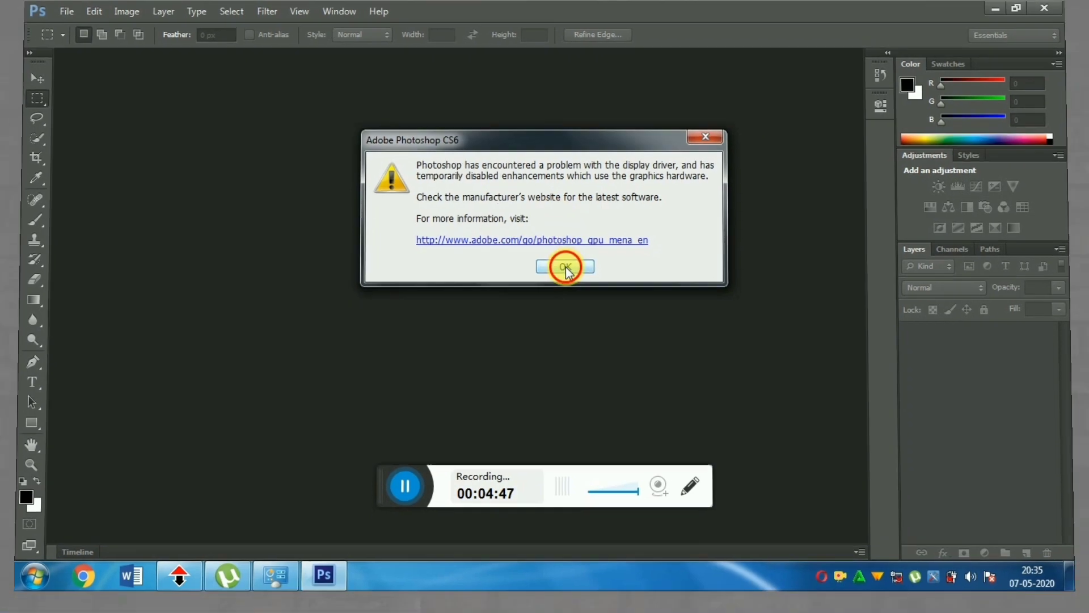
left_click(567, 278)
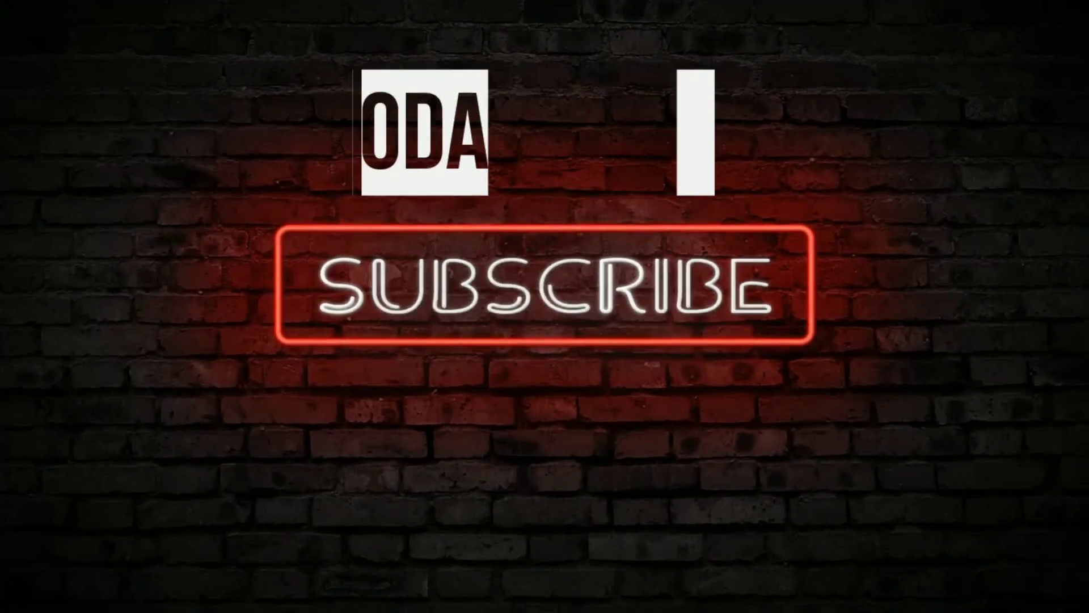